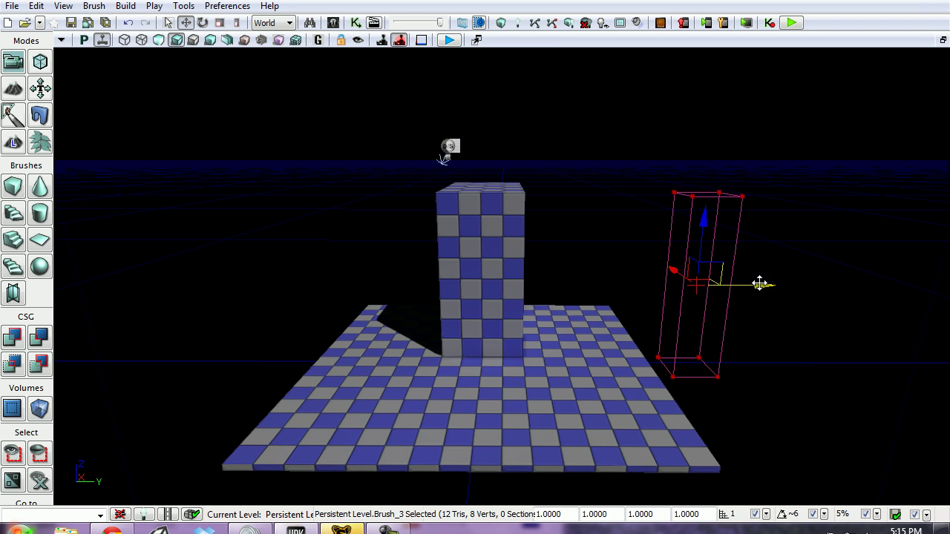
Move the builder brush along the Y axis to the tower's front face and check its cube dimensions.
{"action": "left_click_drag", "start_coordinate": [759, 282], "coordinate": [525, 287]}
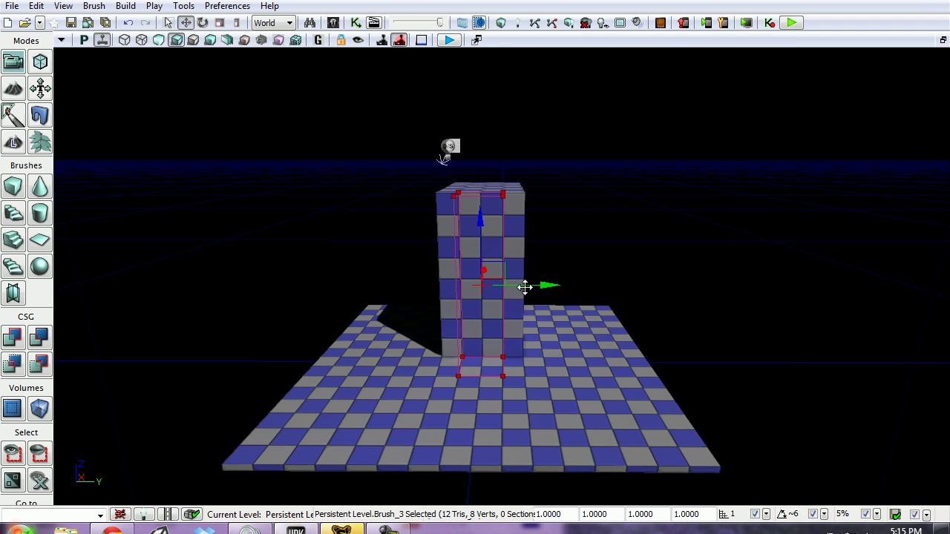
{"action": "right_click", "coordinate": [10, 191]}
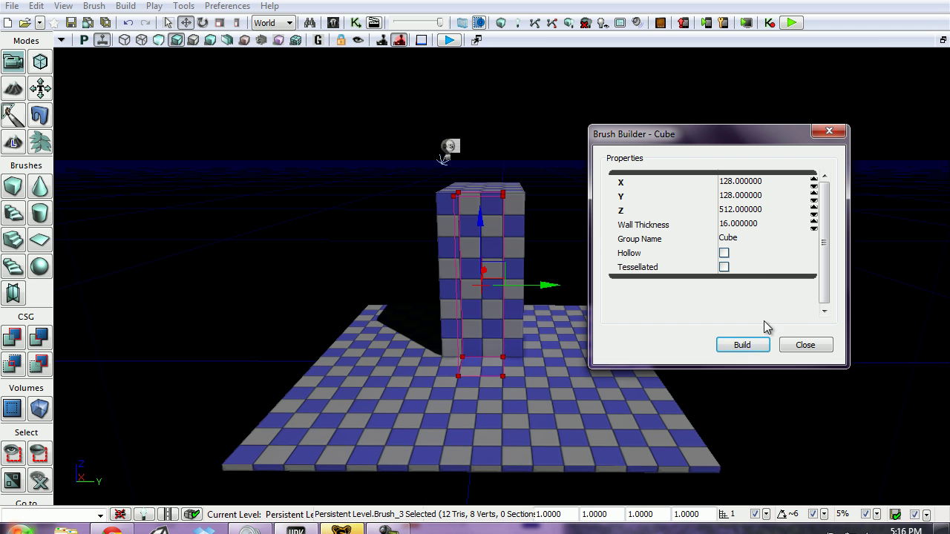
{"action": "left_click", "coordinate": [796, 352]}
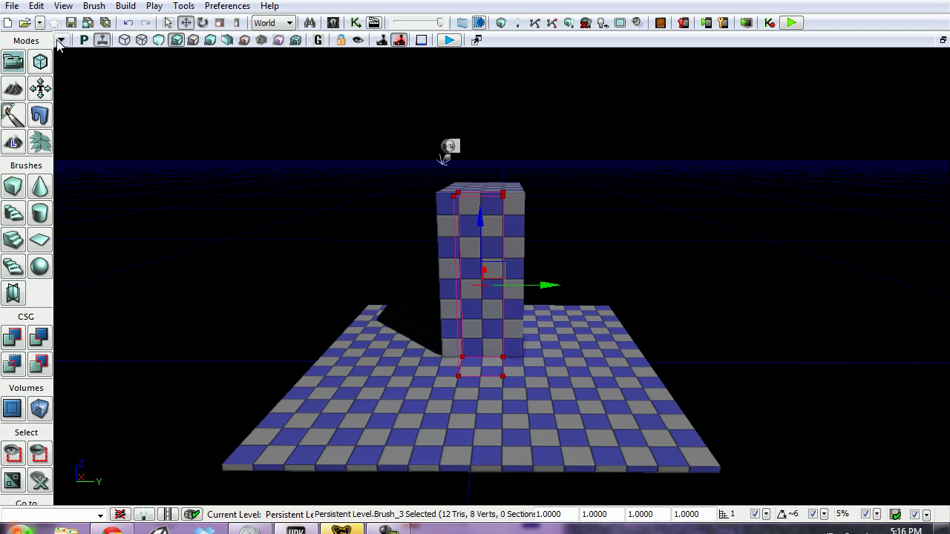
In the top view, centre the builder brush on the tower's front face along Y and adjust its X position against that face.
{"action": "left_click", "coordinate": [84, 40]}
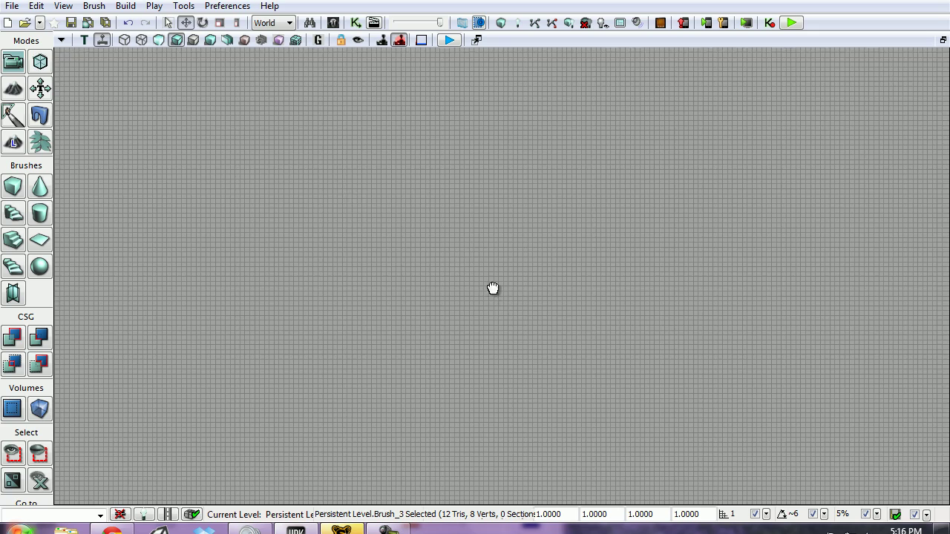
{"action": "left_click_drag", "start_coordinate": [493, 288], "coordinate": [513, 439]}
{"action": "scroll", "coordinate": [510, 289], "scroll_direction": "down", "scroll_amount": 10}
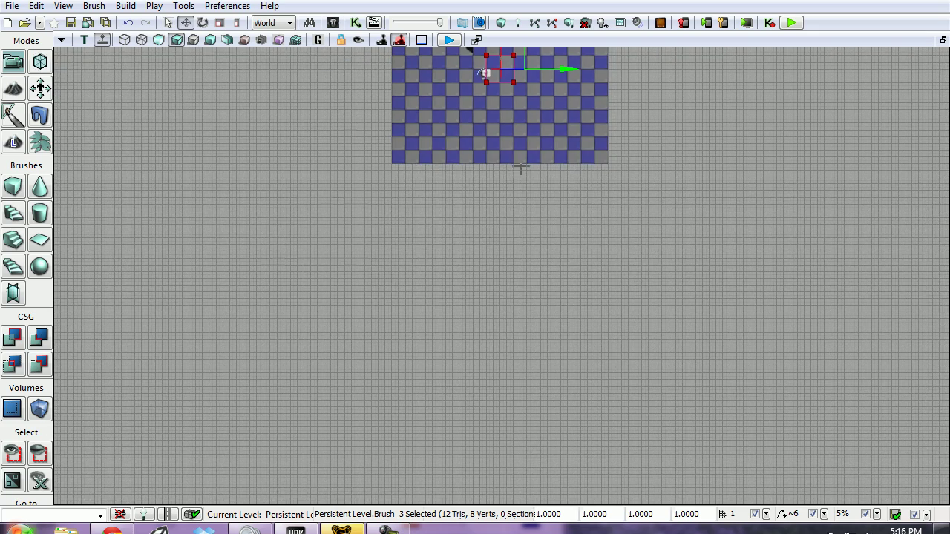
{"action": "left_click_drag", "start_coordinate": [520, 166], "coordinate": [469, 346]}
{"action": "scroll", "coordinate": [468, 346], "scroll_direction": "up", "scroll_amount": 3}
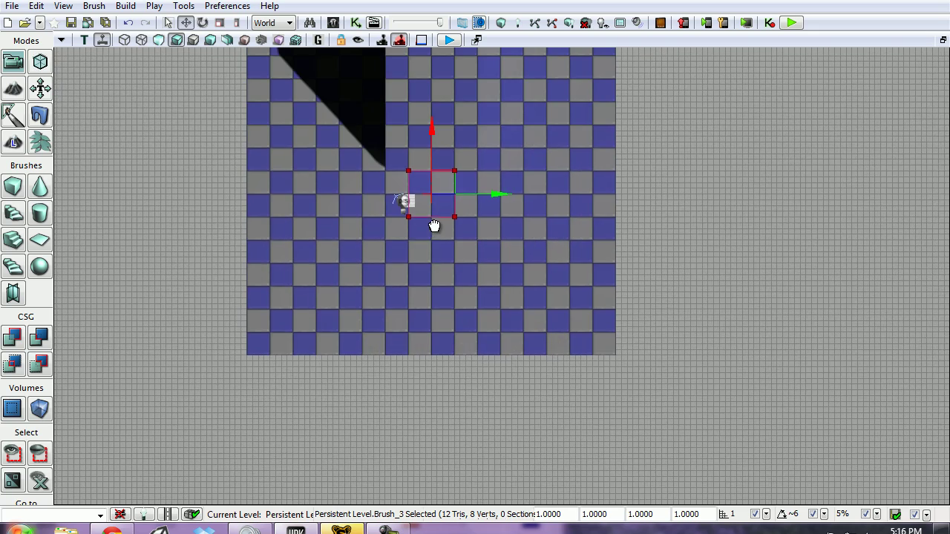
{"action": "scroll", "coordinate": [435, 322], "scroll_direction": "up", "scroll_amount": 4}
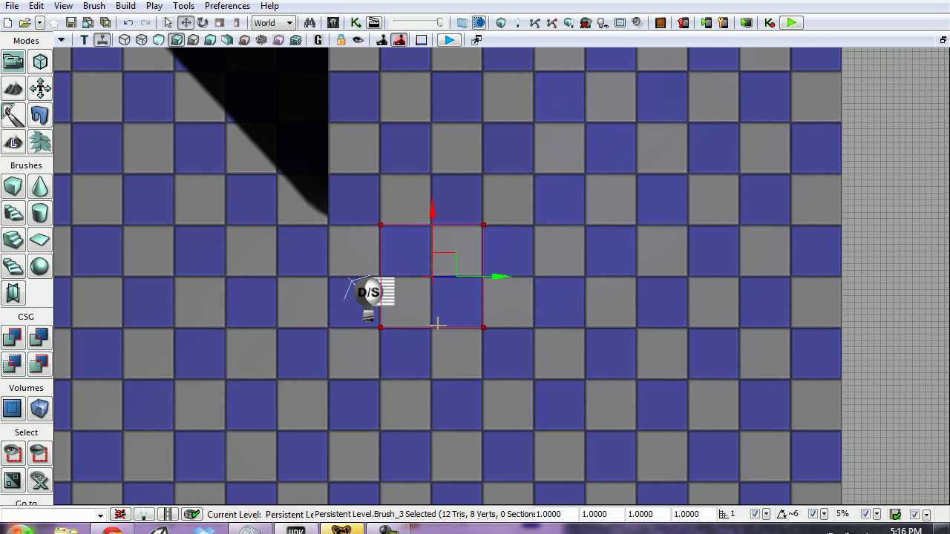
{"action": "scroll", "coordinate": [445, 254], "scroll_direction": "up", "scroll_amount": 5}
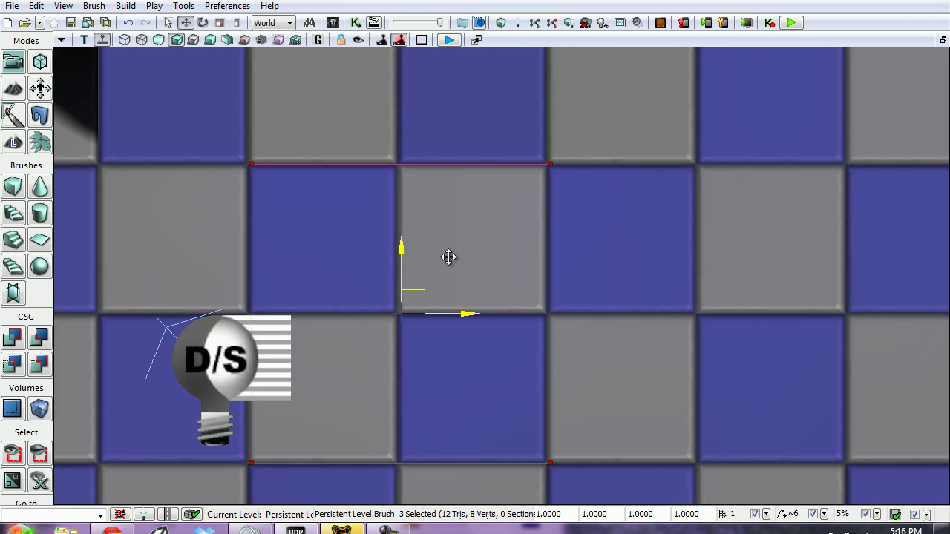
{"action": "mouse_move", "coordinate": [468, 314]}
{"action": "left_mouse_down"}
{"action": "mouse_move", "coordinate": [562, 312]}
{"action": "mouse_move", "coordinate": [465, 313]}
{"action": "left_mouse_up"}
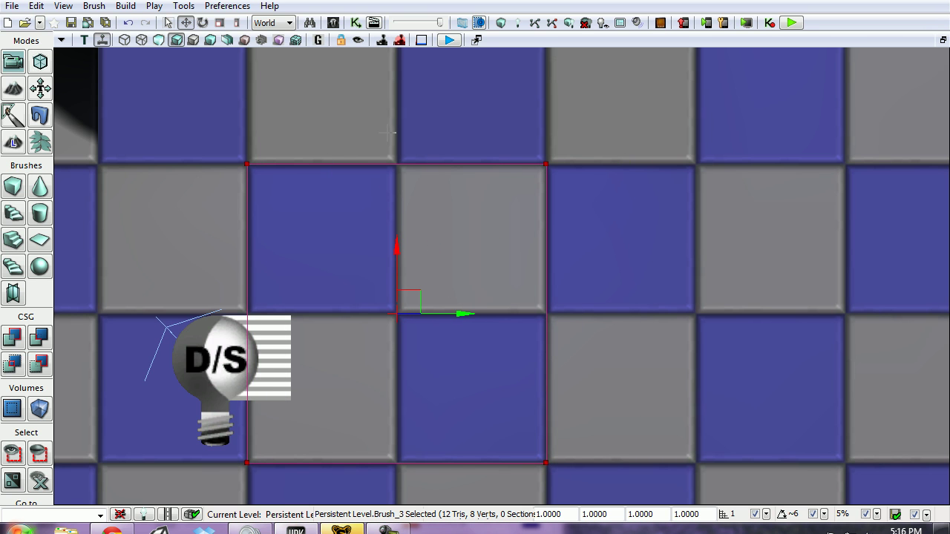
{"action": "scroll", "coordinate": [386, 133], "scroll_direction": "down", "scroll_amount": 3}
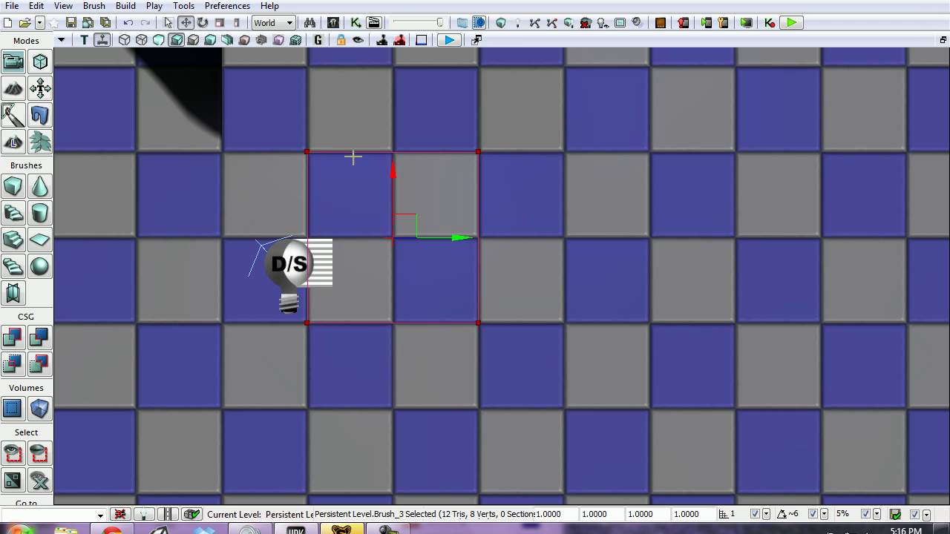
{"action": "mouse_move", "coordinate": [389, 165]}
{"action": "left_mouse_down"}
{"action": "mouse_move", "coordinate": [390, 257]}
{"action": "mouse_move", "coordinate": [394, 174]}
{"action": "left_mouse_up"}
Return to the perspective view and add a LadderVolume from the builder brush at the tower's front face.
{"action": "left_click", "coordinate": [84, 40]}
{"action": "left_click", "coordinate": [84, 41]}
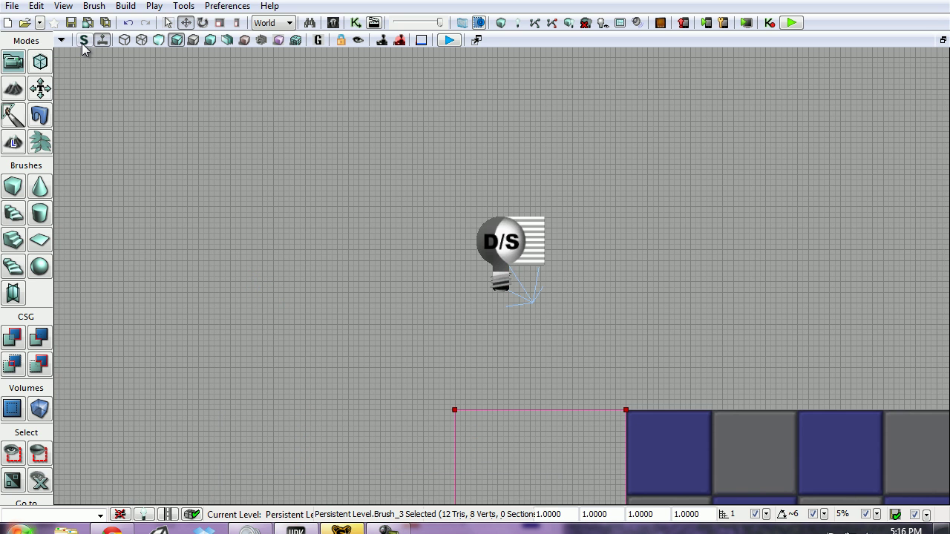
{"action": "left_click", "coordinate": [84, 41]}
{"action": "left_click_drag", "start_coordinate": [310, 286], "coordinate": [386, 299]}
{"action": "scroll", "coordinate": [335, 328], "scroll_direction": "down", "scroll_amount": 8}
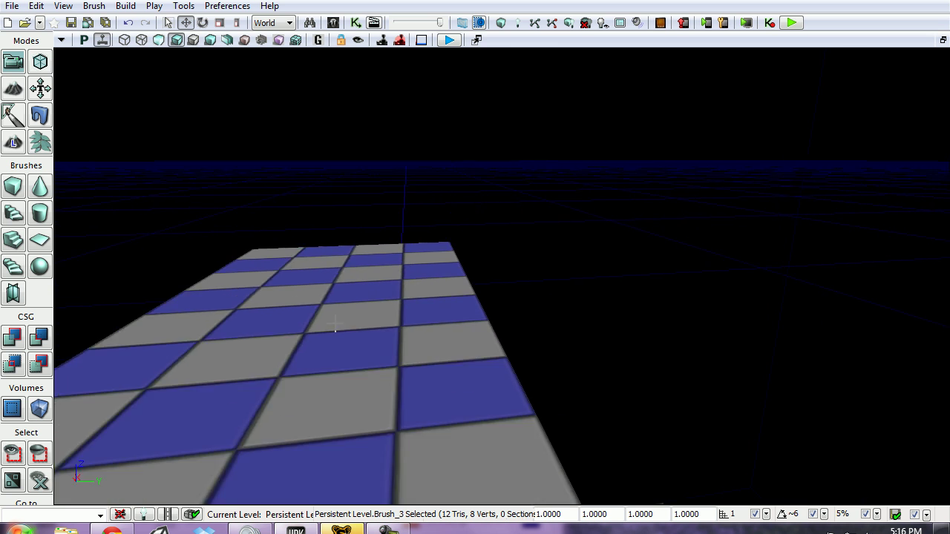
{"action": "left_click_drag", "start_coordinate": [327, 321], "coordinate": [426, 241]}
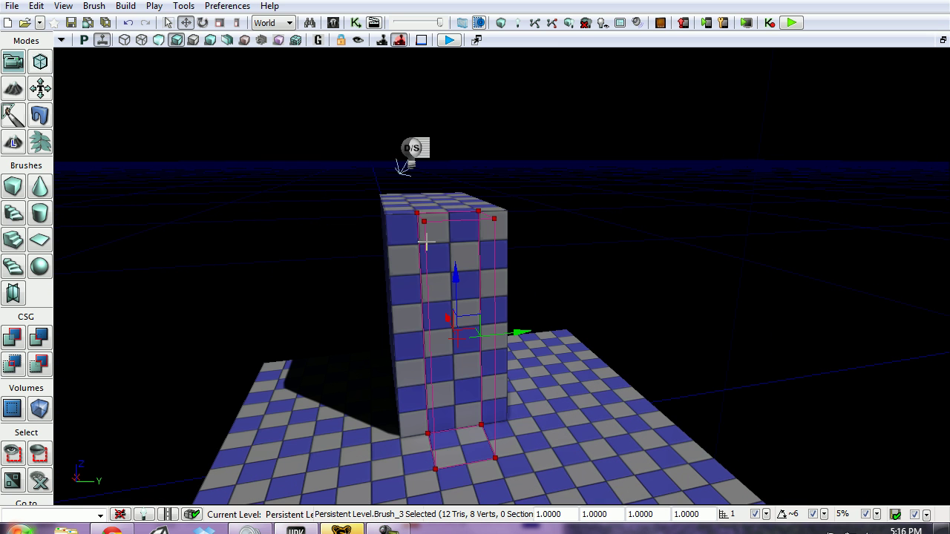
{"action": "left_click", "coordinate": [93, 6]}
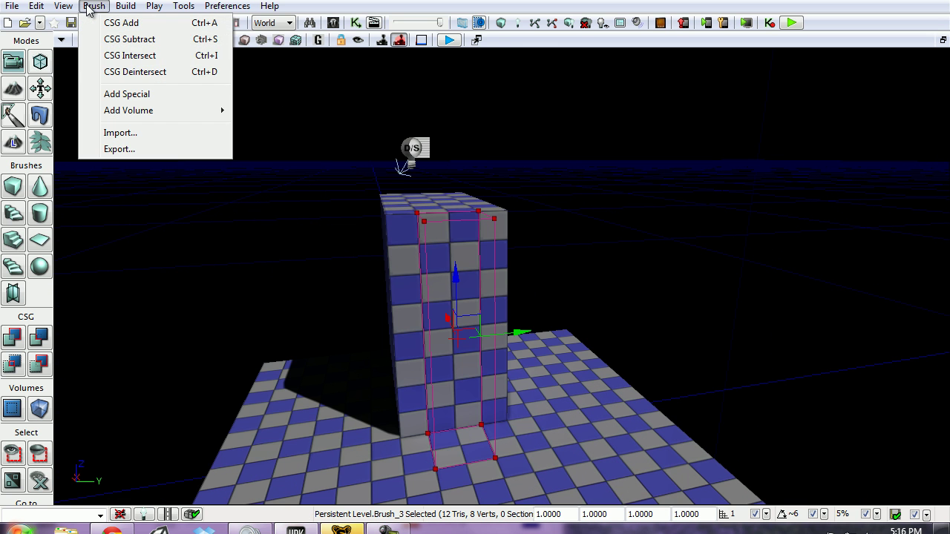
{"action": "mouse_move", "coordinate": [134, 112]}
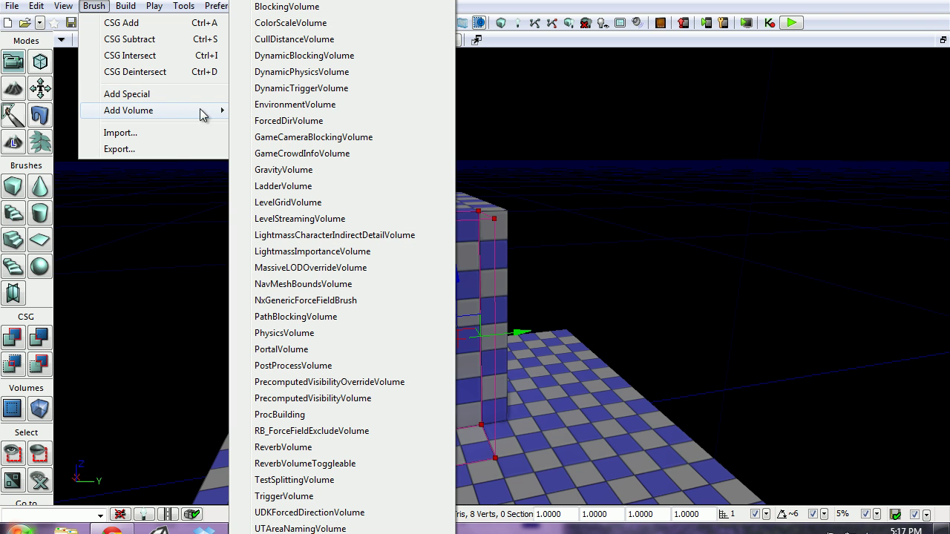
{"action": "left_click", "coordinate": [303, 187]}
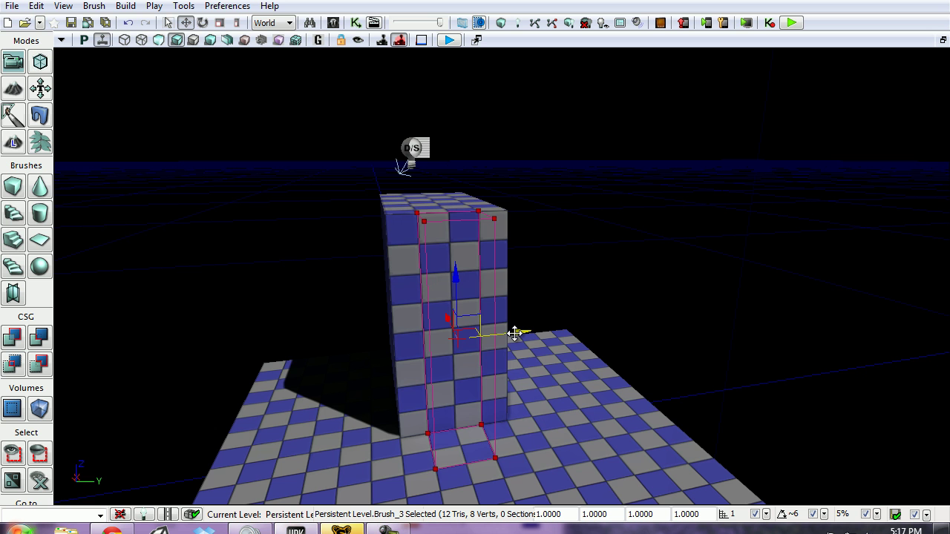
Move the builder brush along the Y axis away from the tower, leaving the ladder volume in place.
{"action": "left_click_drag", "start_coordinate": [514, 333], "coordinate": [757, 304]}
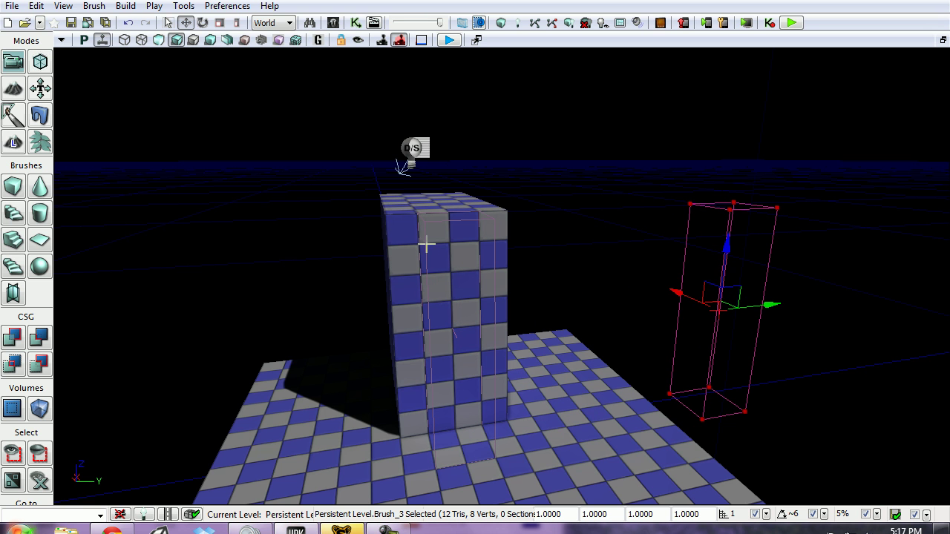
{"action": "scroll", "coordinate": [437, 333], "scroll_direction": "up", "scroll_amount": 4}
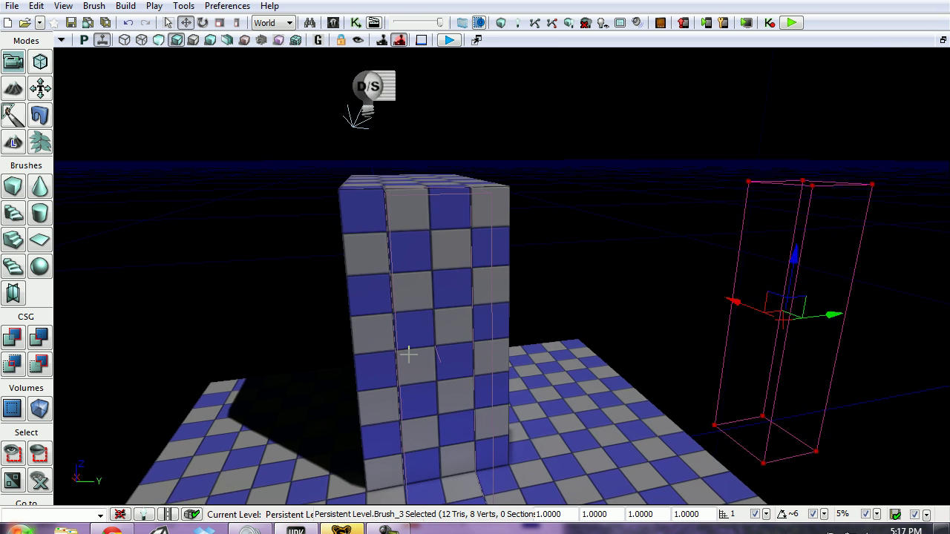
{"action": "scroll", "coordinate": [407, 354], "scroll_direction": "down", "scroll_amount": 2}
{"action": "scroll", "coordinate": [406, 356], "scroll_direction": "down", "scroll_amount": 1}
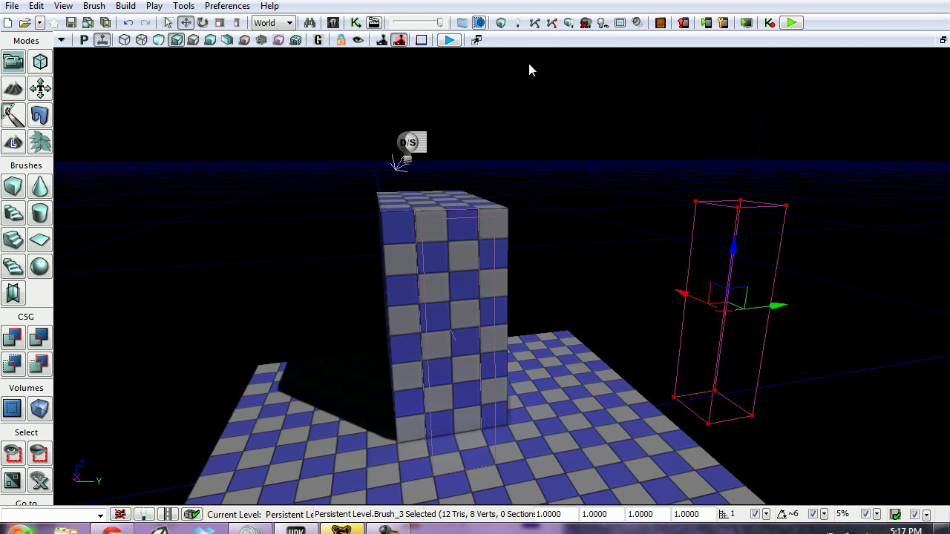
Build the AI paths and rebuild the whole level, closing the Map Check report after each build.
{"action": "left_click", "coordinate": [535, 27]}
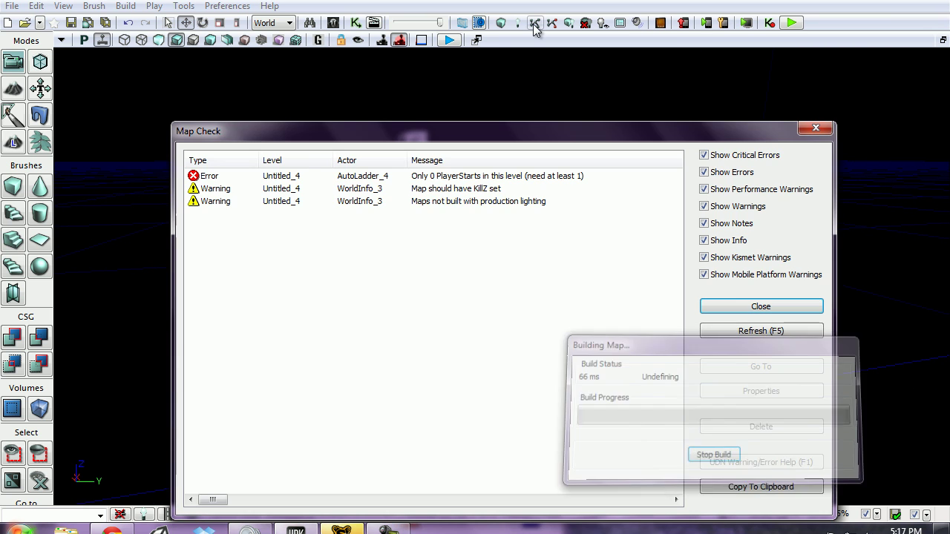
{"action": "left_click", "coordinate": [729, 306]}
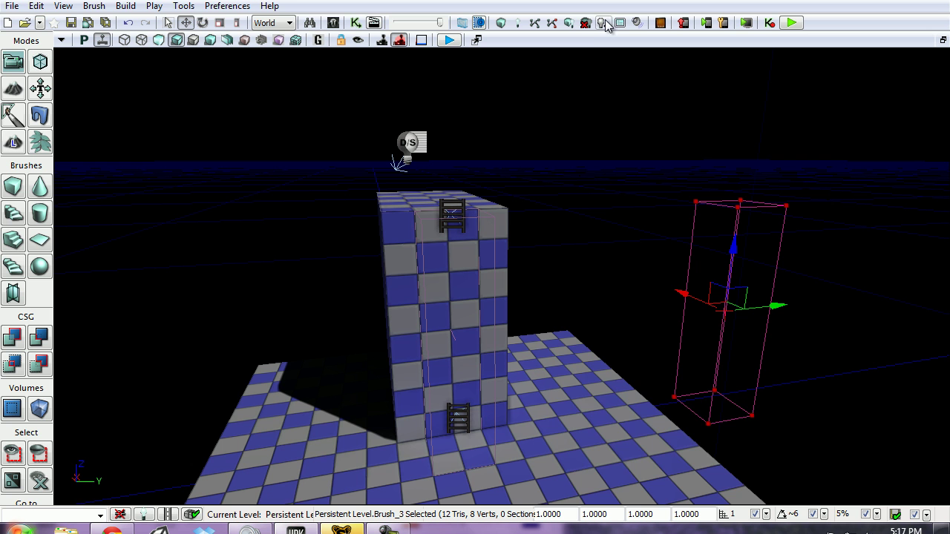
{"action": "left_click", "coordinate": [570, 24]}
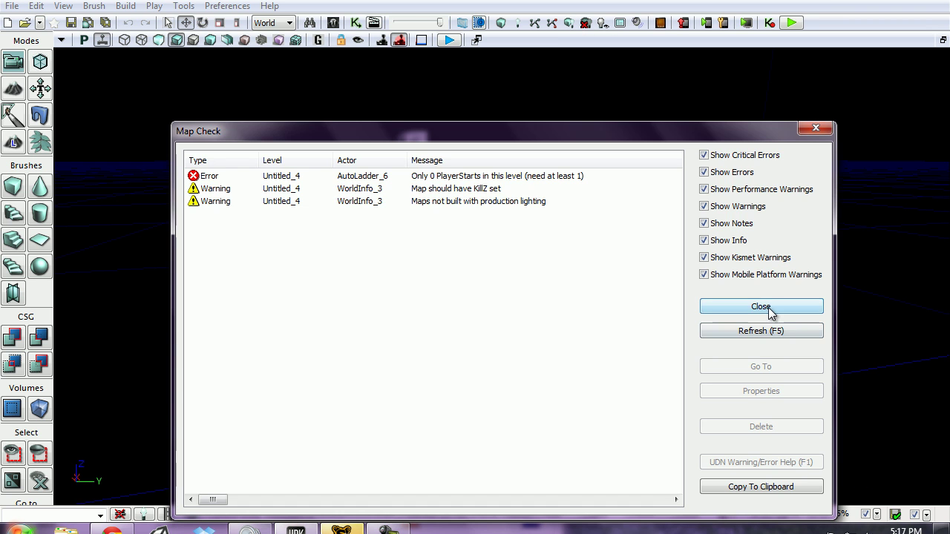
{"action": "left_click", "coordinate": [768, 308]}
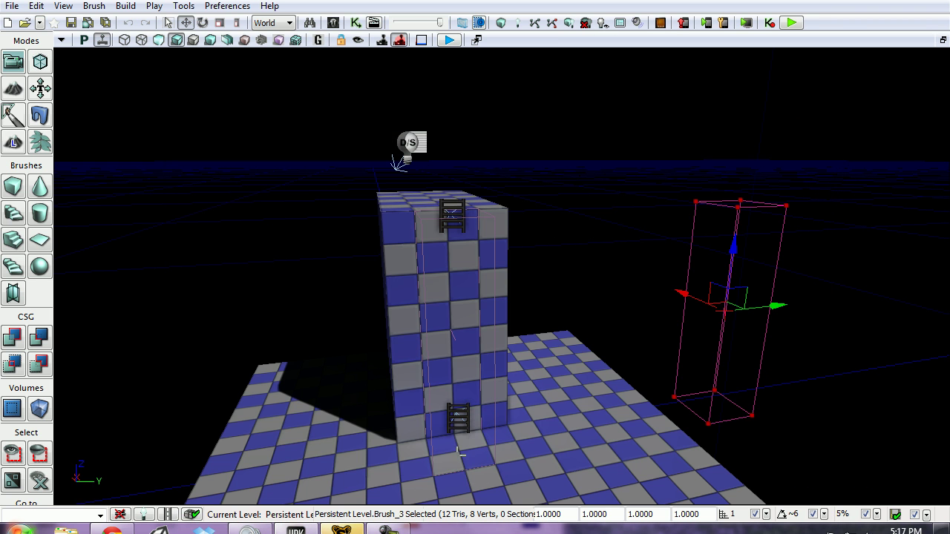
Play the level from the floor in front of the tower, test climbing the ladder volume to the roof, and exit play.
{"action": "mouse_move", "coordinate": [309, 358]}
{"action": "middle_mouse_down"}
{"action": "mouse_move", "coordinate": [317, 424]}
{"action": "mouse_move", "coordinate": [307, 496]}
{"action": "middle_mouse_up"}
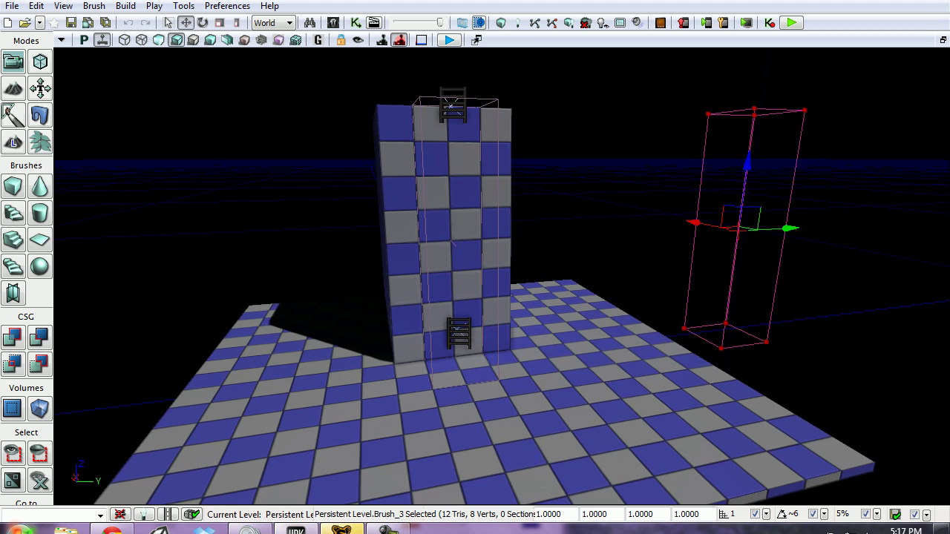
{"action": "right_click", "coordinate": [546, 487]}
{"action": "left_click", "coordinate": [594, 457]}
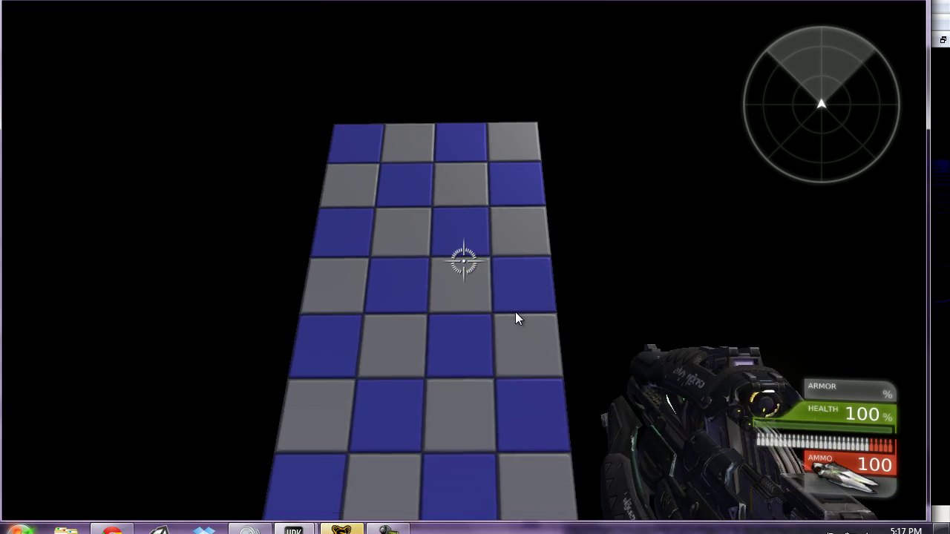
{"action": "key", "text": "w"}
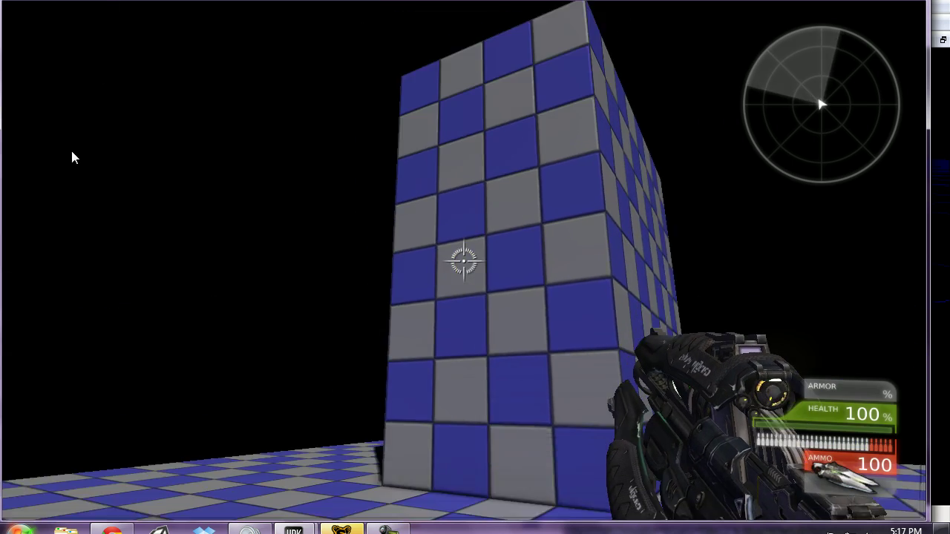
{"action": "key", "text": "w"}
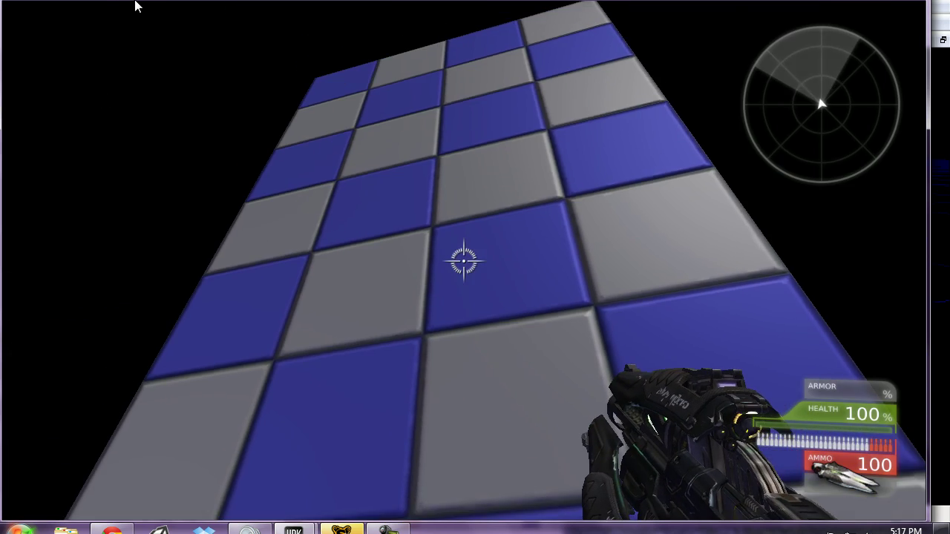
{"action": "key", "text": "w"}
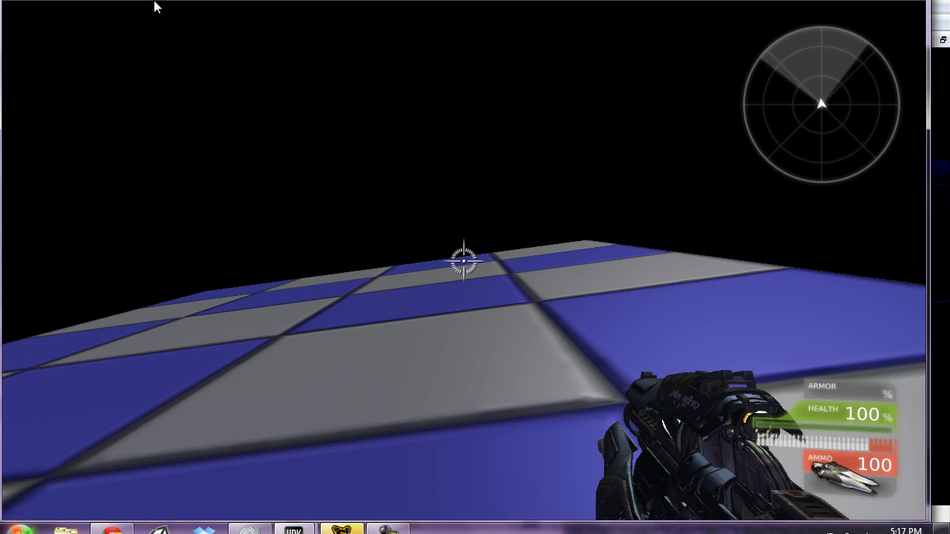
{"action": "key", "text": "w"}
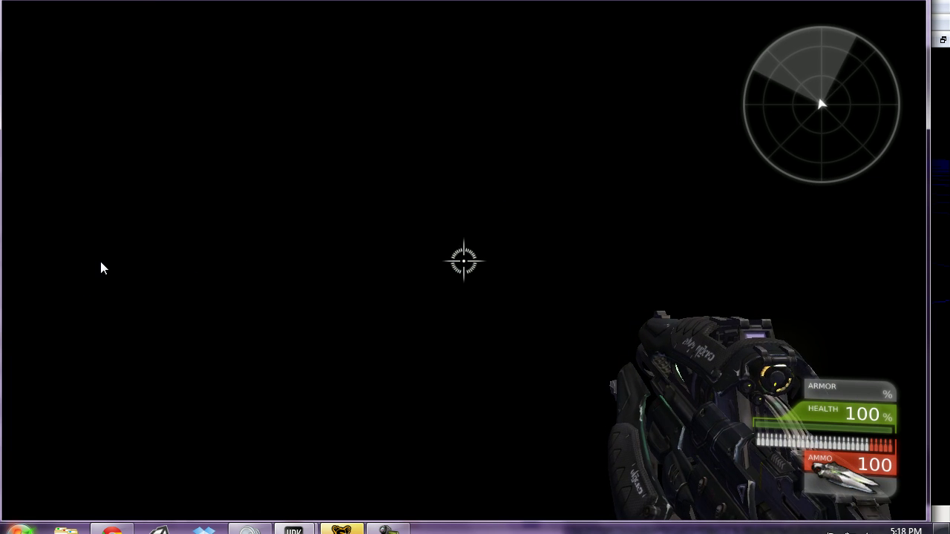
{"action": "key", "text": "Escape"}
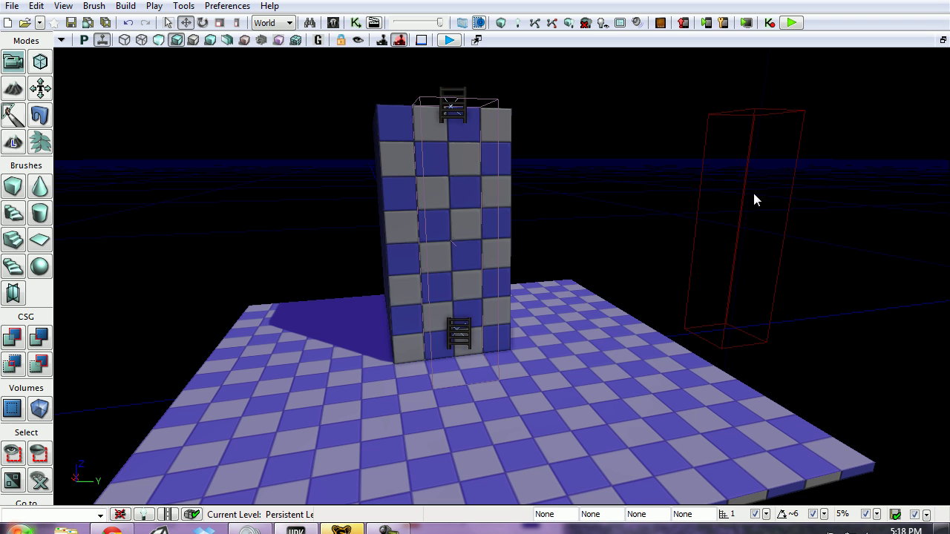
Select the builder brush and move it farther from the tower along the Y axis.
{"action": "left_click", "coordinate": [747, 175]}
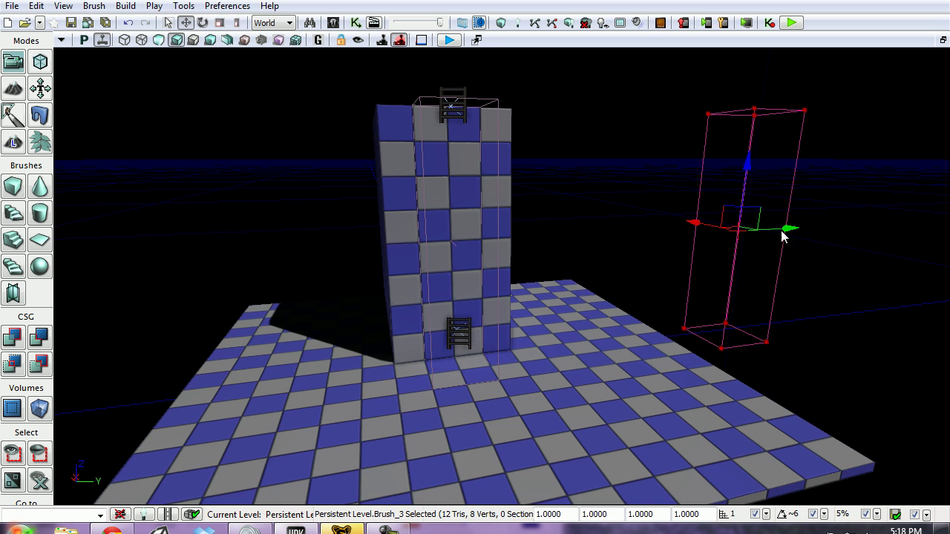
{"action": "mouse_move", "coordinate": [785, 233]}
{"action": "left_mouse_down"}
{"action": "mouse_move", "coordinate": [839, 216]}
{"action": "mouse_move", "coordinate": [939, 212]}
{"action": "left_mouse_up"}
{"action": "right_click_drag", "start_coordinate": [494, 354], "coordinate": [413, 382]}
{"action": "scroll", "coordinate": [509, 356], "scroll_direction": "down", "scroll_amount": 2}
{"action": "right_click_drag", "start_coordinate": [604, 371], "coordinate": [619, 362]}
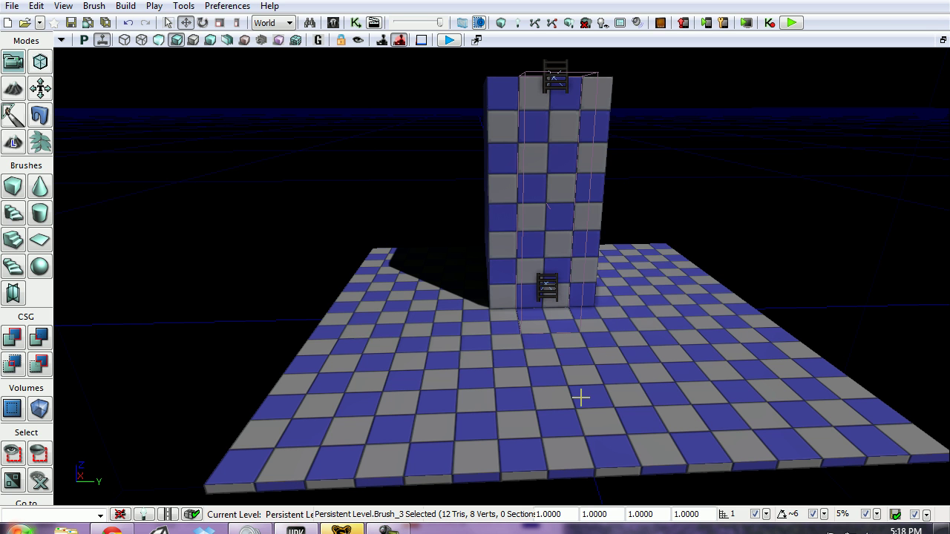
{"action": "middle_click_drag", "start_coordinate": [581, 398], "coordinate": [529, 180]}
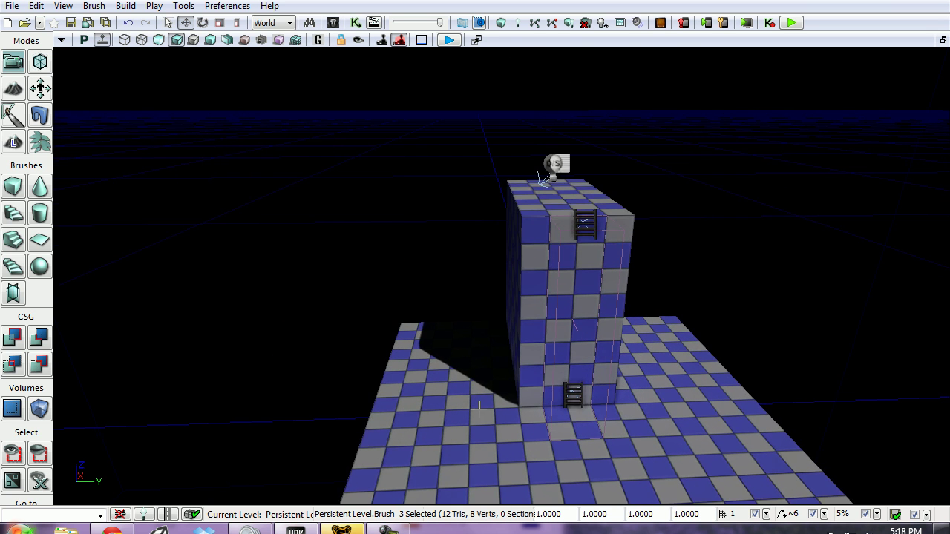
{"action": "scroll", "coordinate": [480, 406], "scroll_direction": "down", "scroll_amount": 6}
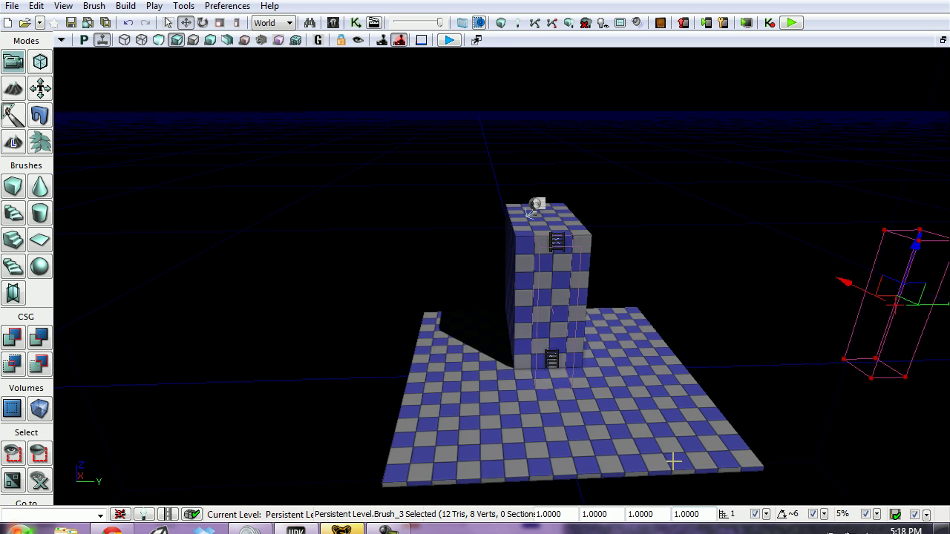
{"action": "mouse_move", "coordinate": [674, 462]}
{"action": "middle_mouse_down"}
{"action": "mouse_move", "coordinate": [661, 450]}
{"action": "mouse_move", "coordinate": [752, 503]}
{"action": "middle_mouse_up"}
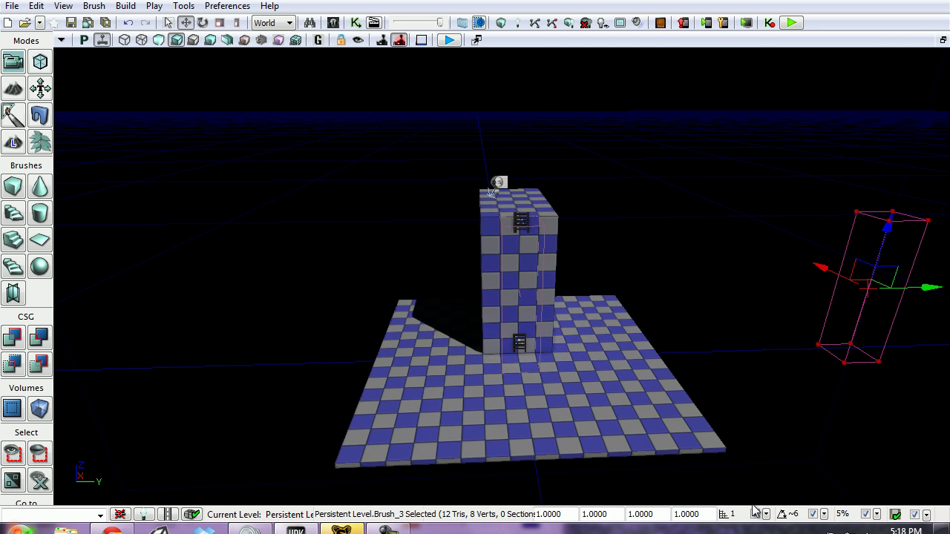
Place a UTJumpPad from the Navigation actor classes on the floor near the corner in front of the tower.
{"action": "left_click", "coordinate": [334, 22]}
{"action": "left_click", "coordinate": [331, 34]}
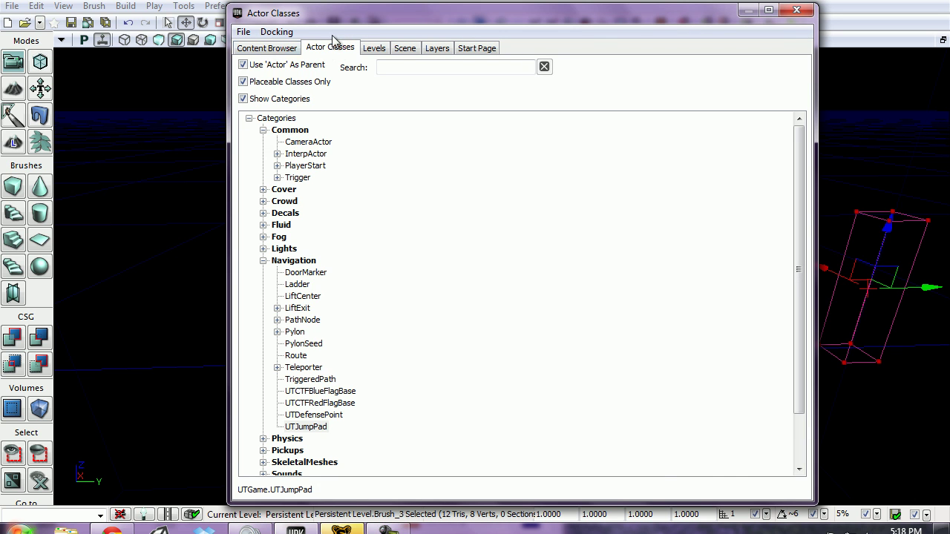
{"action": "left_click_drag", "start_coordinate": [336, 15], "coordinate": [476, 4]}
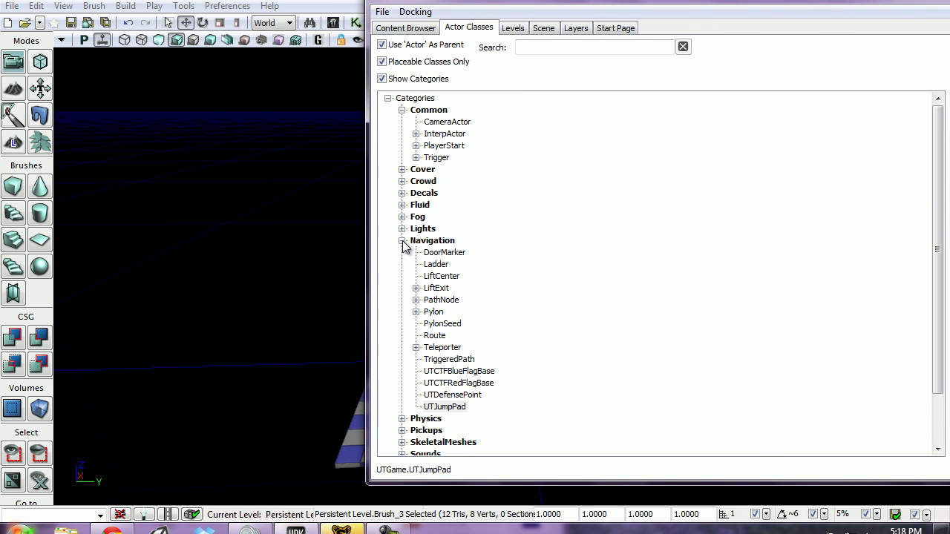
{"action": "left_click", "coordinate": [402, 242]}
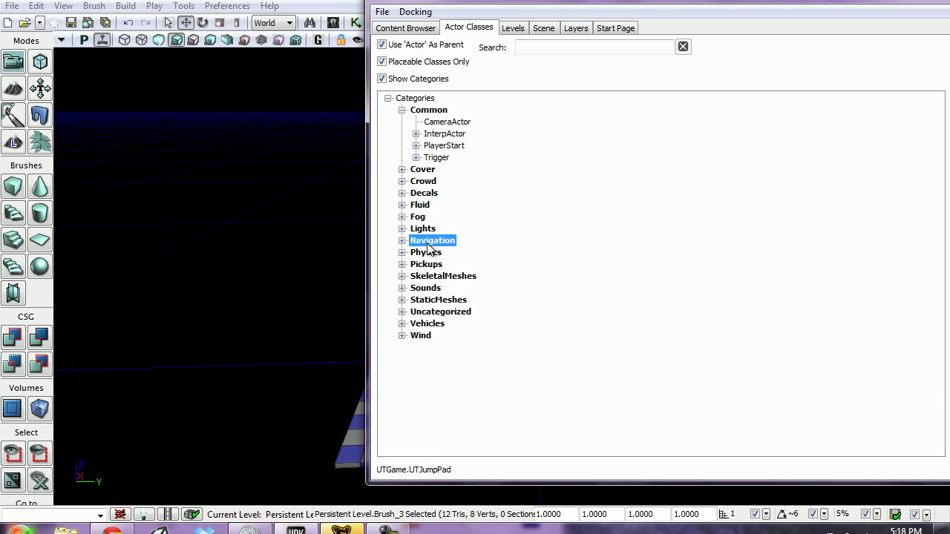
{"action": "left_click", "coordinate": [402, 241]}
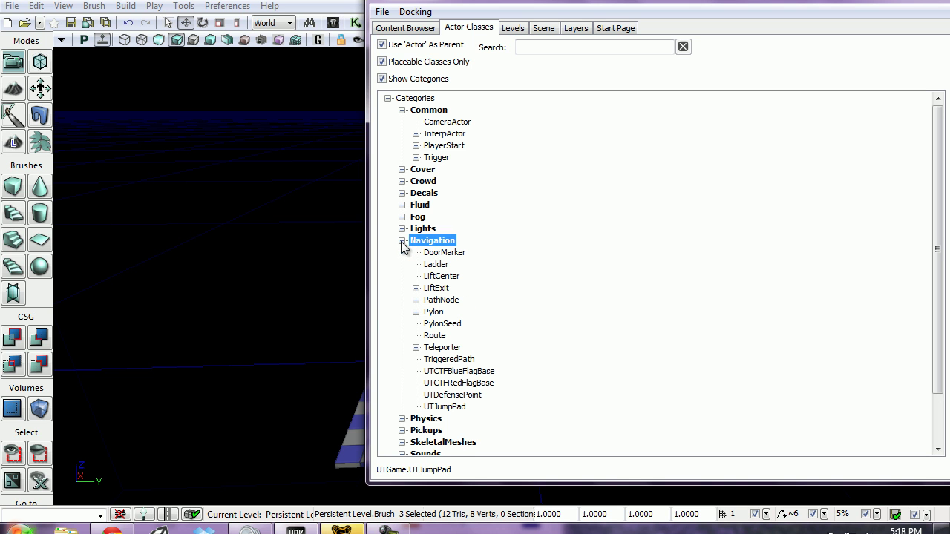
{"action": "left_click", "coordinate": [450, 409]}
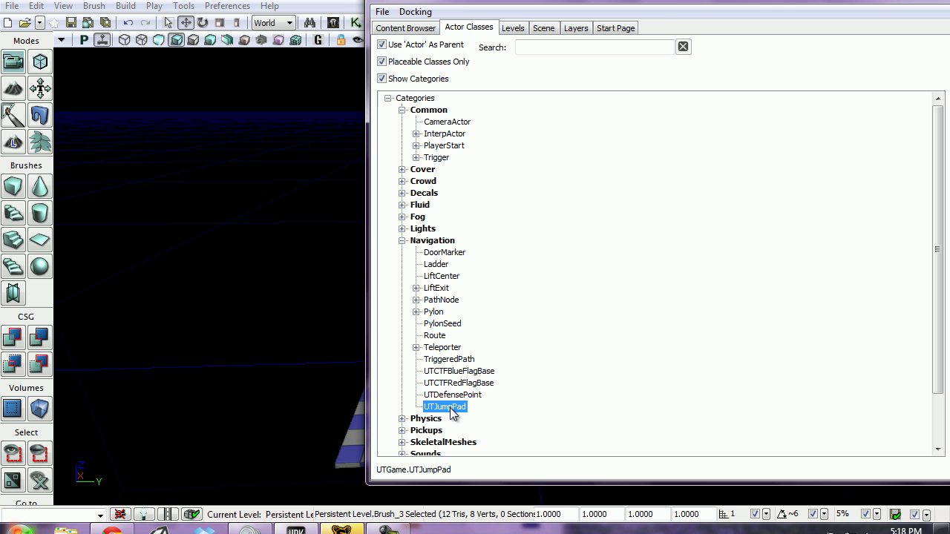
{"action": "left_click_drag", "start_coordinate": [457, 3], "coordinate": [844, 4]}
{"action": "left_click_drag", "start_coordinate": [830, 410], "coordinate": [668, 419]}
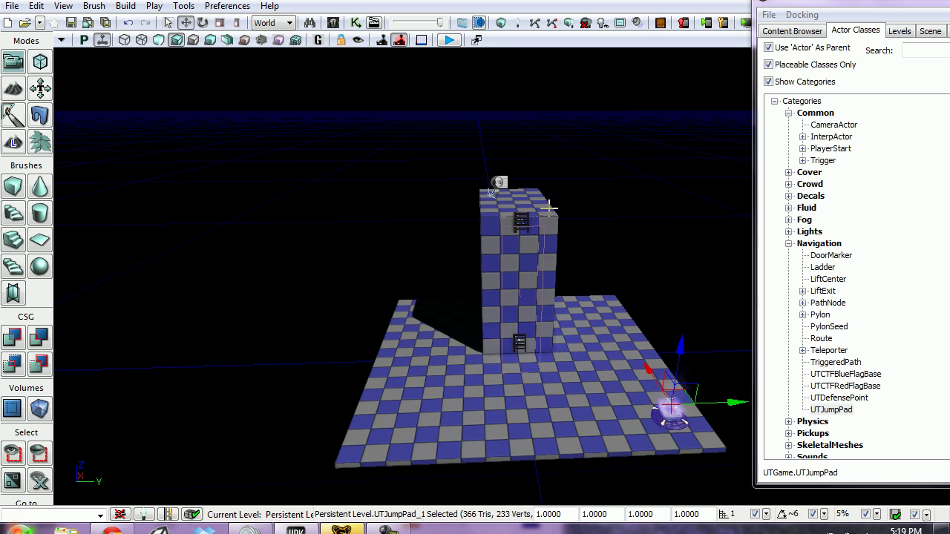
Add a PathNode actor on the roof of the tower.
{"action": "right_click", "coordinate": [517, 191]}
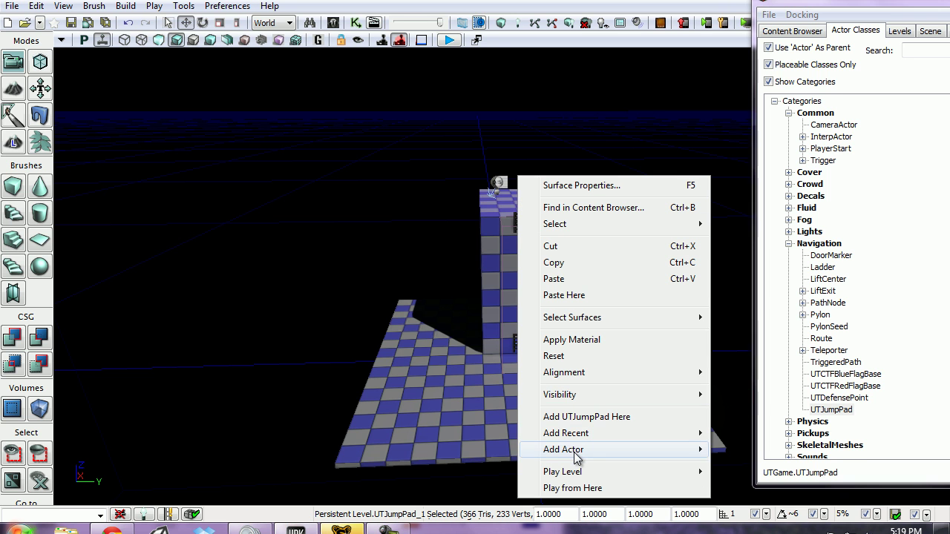
{"action": "mouse_move", "coordinate": [577, 455]}
{"action": "left_click", "coordinate": [775, 394]}
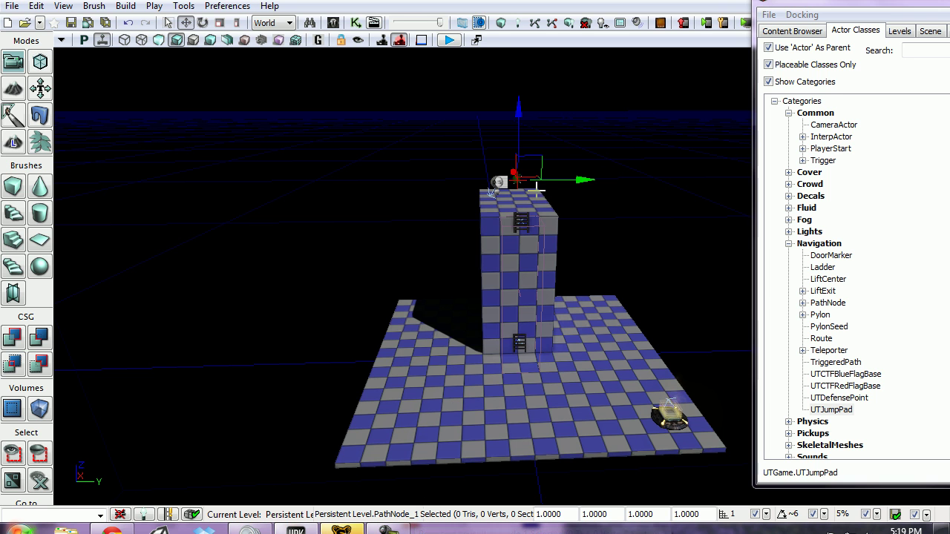
Set the jump pad's Jump Target to PathNode_1 and close its properties.
{"action": "right_click", "coordinate": [670, 427]}
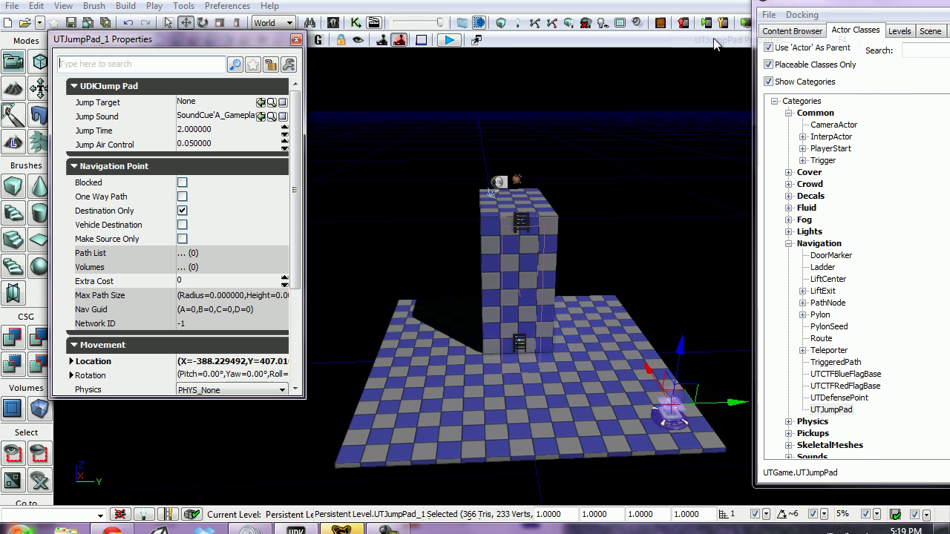
{"action": "left_click_drag", "start_coordinate": [196, 40], "coordinate": [448, 66]}
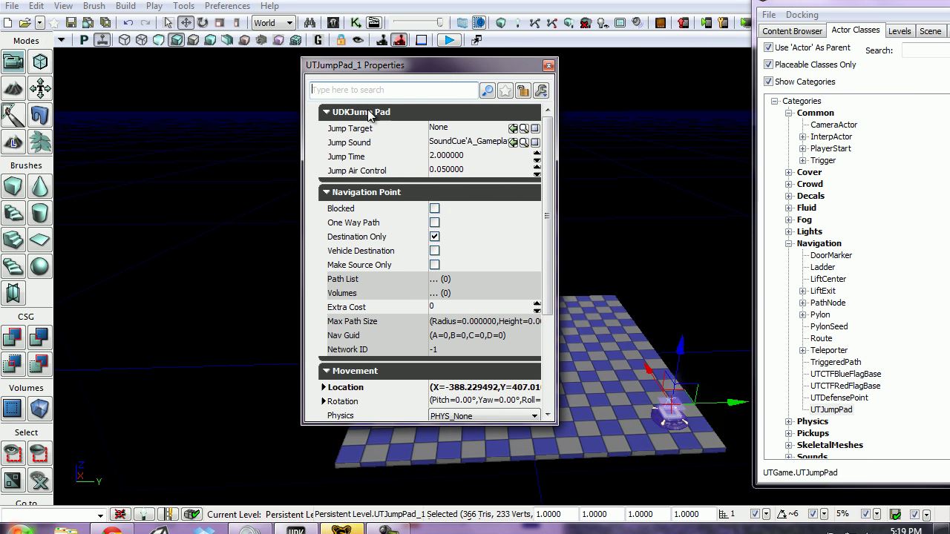
{"action": "left_click", "coordinate": [369, 113]}
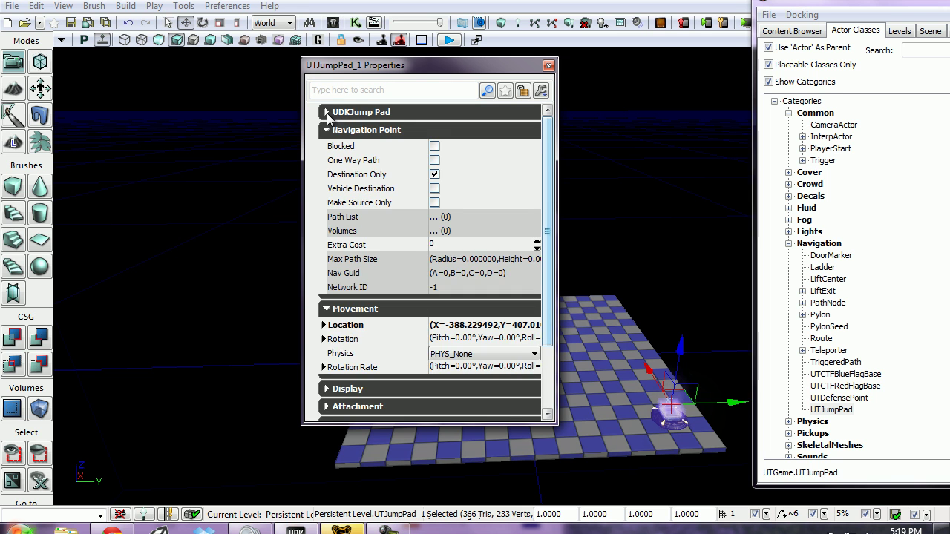
{"action": "left_click", "coordinate": [327, 112]}
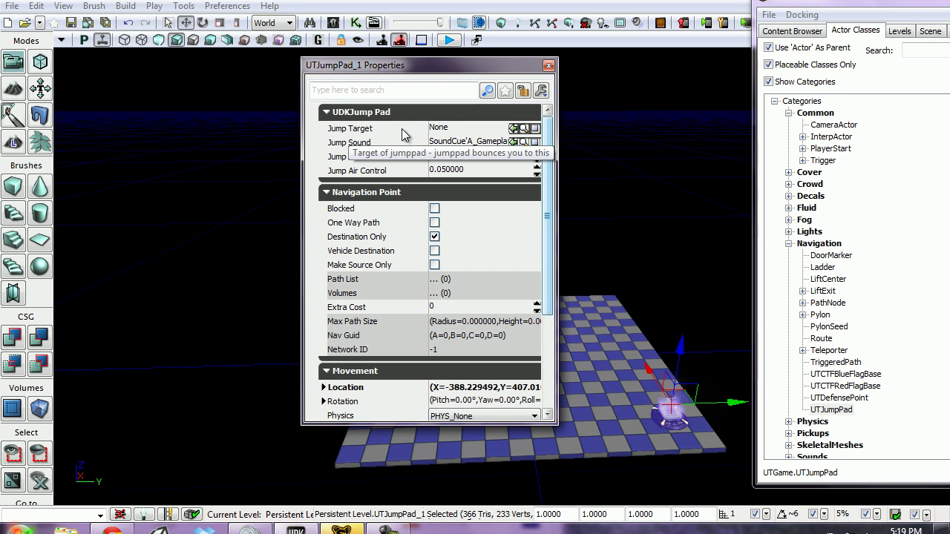
{"action": "left_click", "coordinate": [452, 130]}
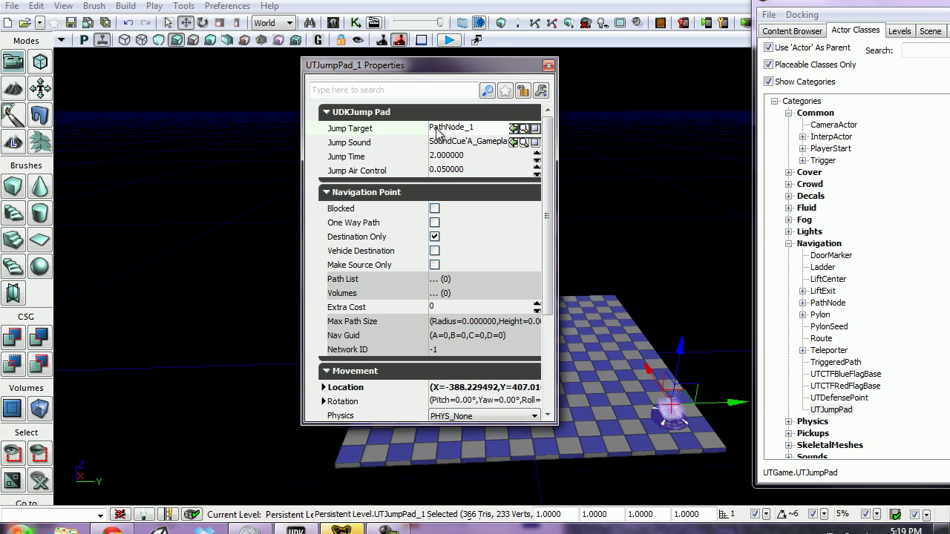
{"action": "left_click", "coordinate": [487, 132]}
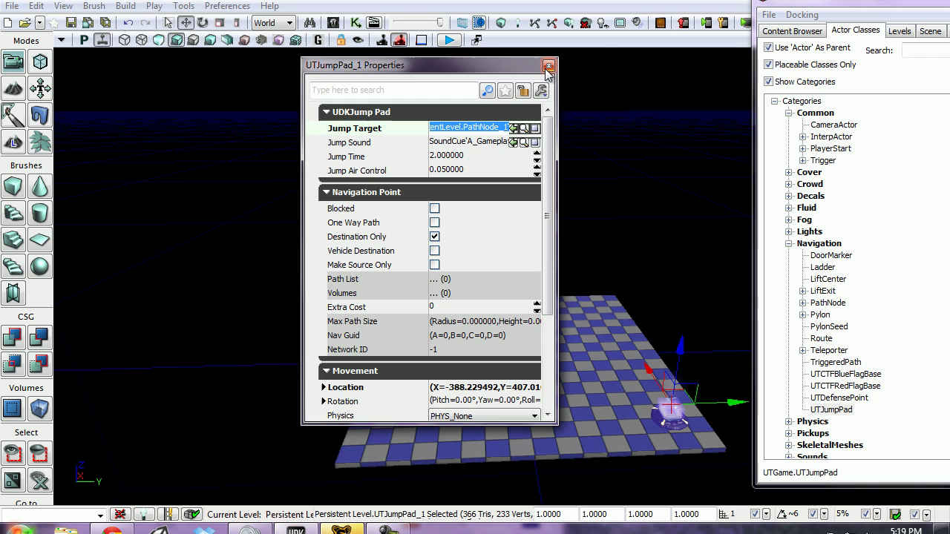
{"action": "left_click", "coordinate": [548, 67]}
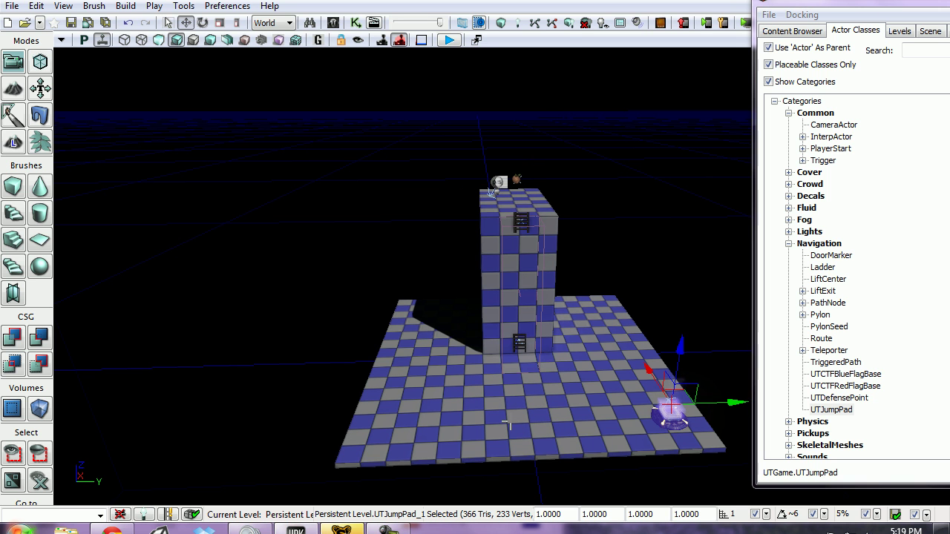
Rebuild the whole level and play it from the floor in front of the tower to test the jump pad launch to the roof.
{"action": "left_click", "coordinate": [570, 22]}
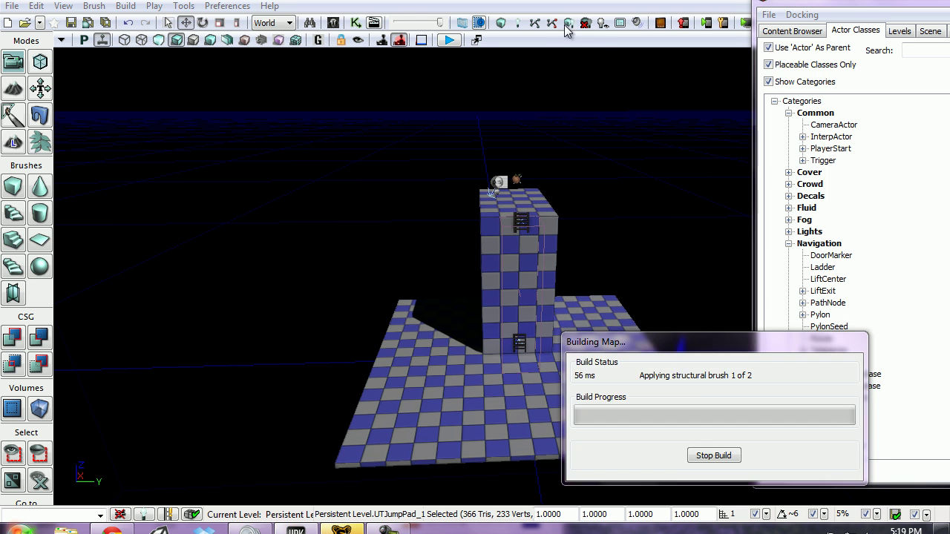
{"action": "left_click", "coordinate": [761, 307]}
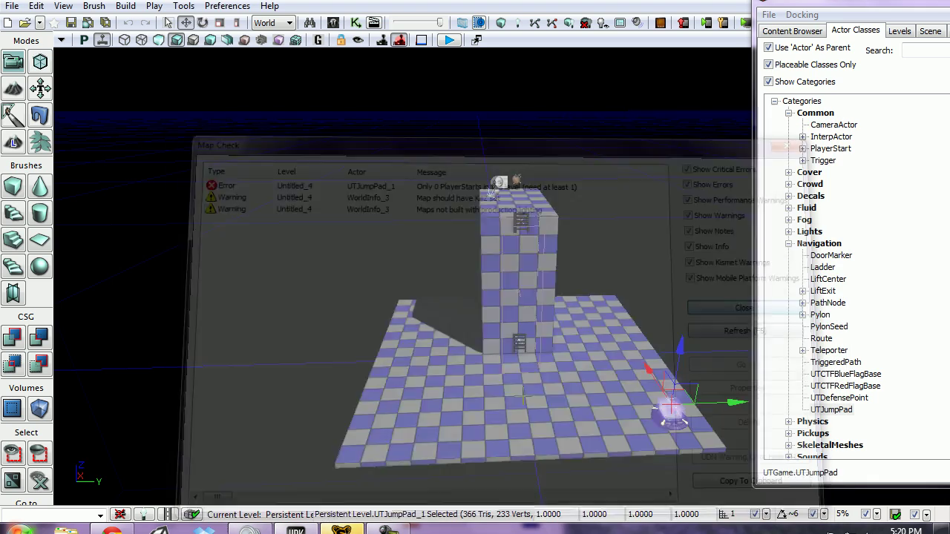
{"action": "right_click", "coordinate": [482, 428]}
{"action": "left_click", "coordinate": [537, 393]}
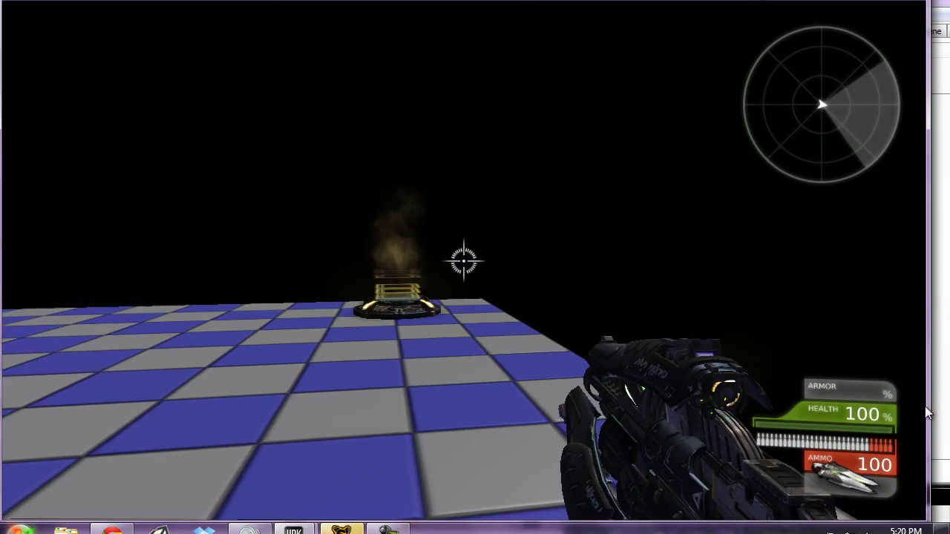
{"action": "key", "text": "w"}
{"action": "key", "text": "w"}
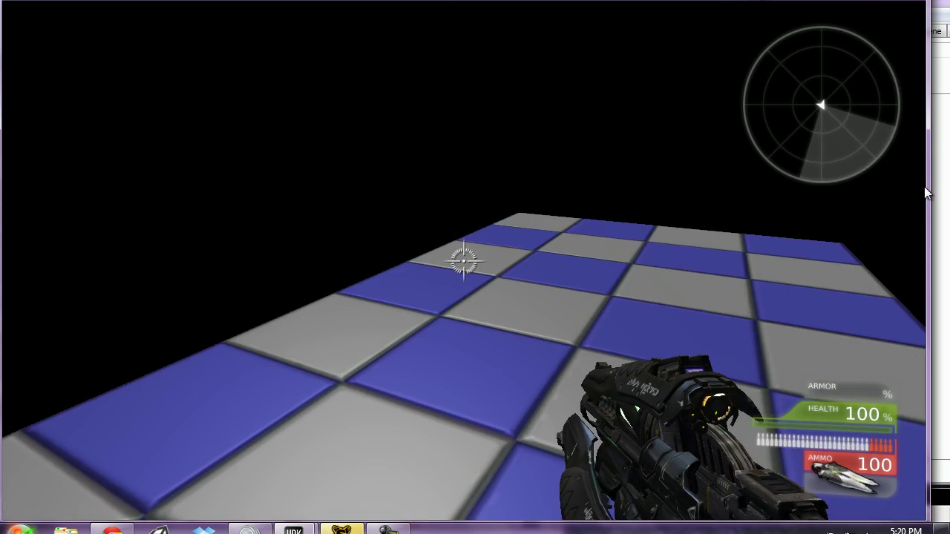
{"action": "mouse_move", "coordinate": [916, 355]}
{"action": "key", "text": "w"}
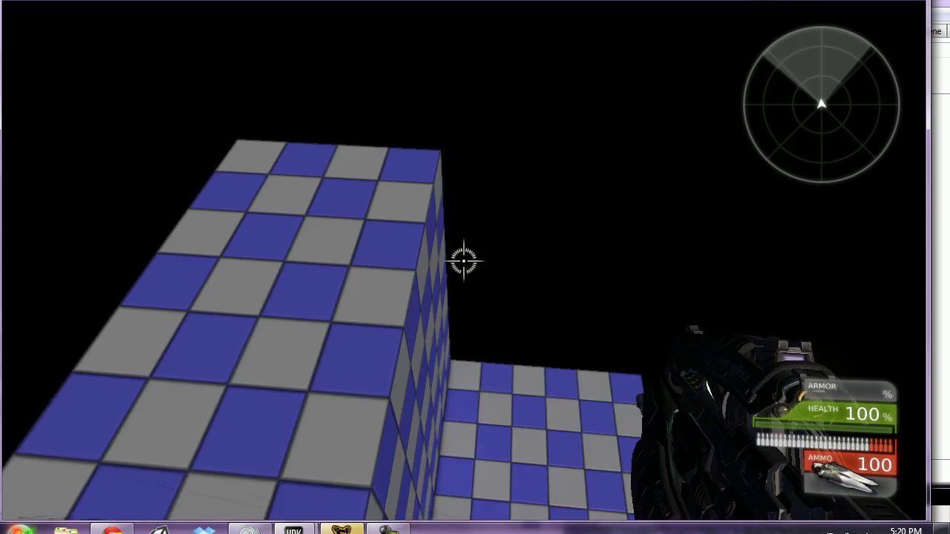
{"action": "key", "text": "w"}
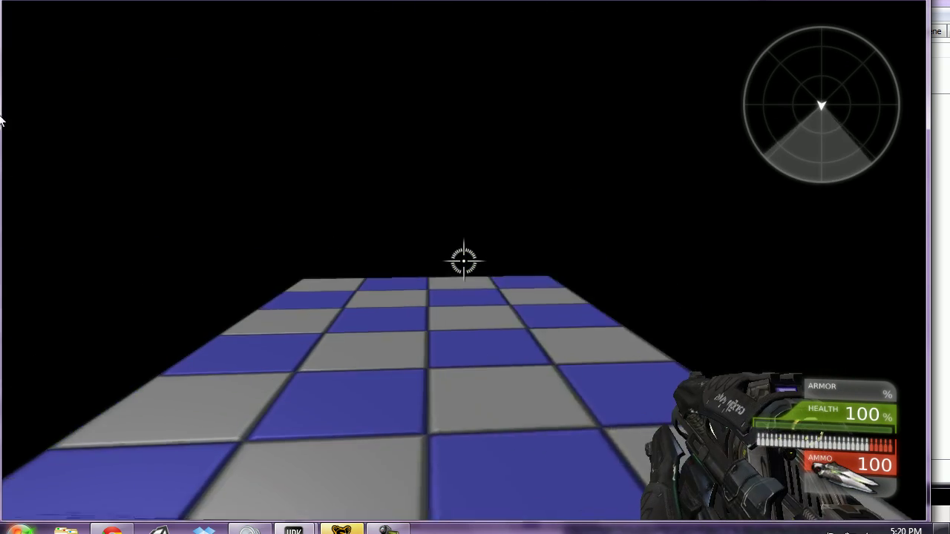